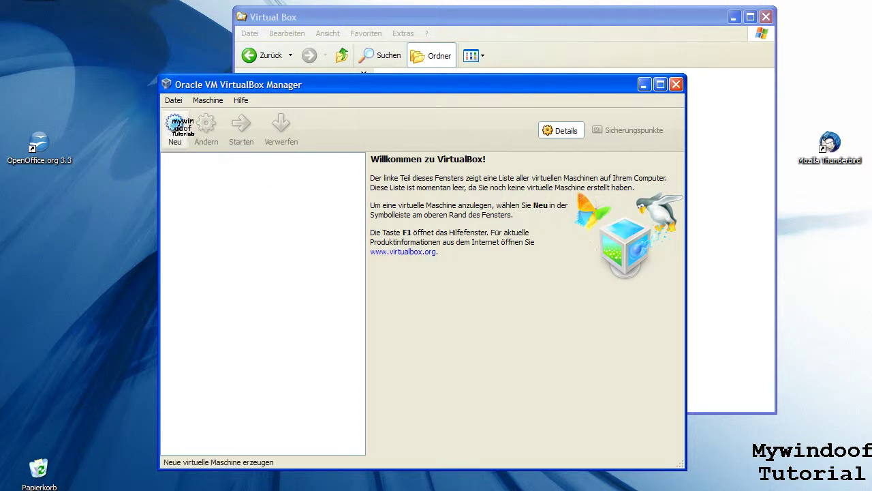
Begin a new virtual machine named Ubuntu with Linux as the operating system and Ubuntu as the version
{"action": "left_click", "coordinate": [176, 125]}
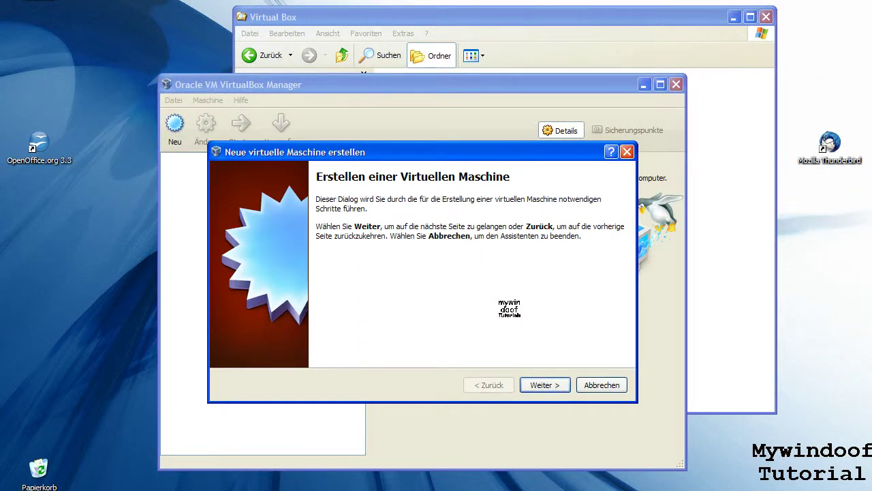
{"action": "left_click", "coordinate": [545, 385]}
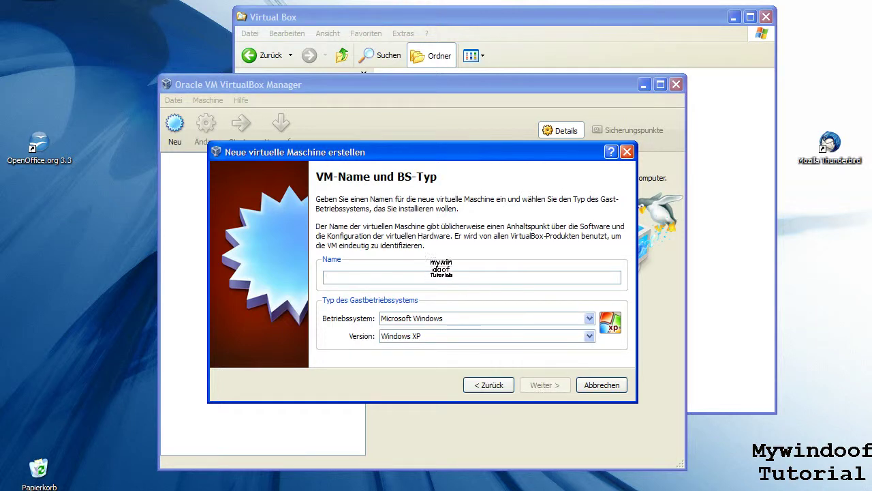
{"action": "type", "text": "Ubuntu"}
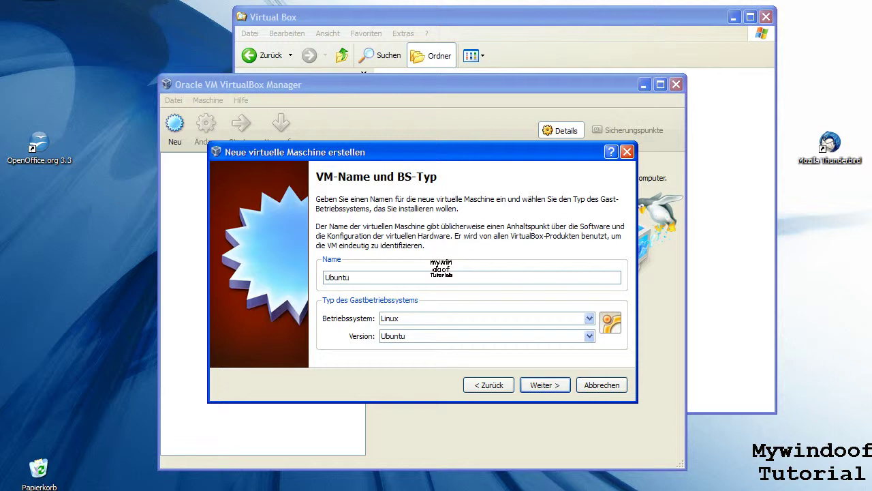
{"action": "left_click", "coordinate": [462, 318]}
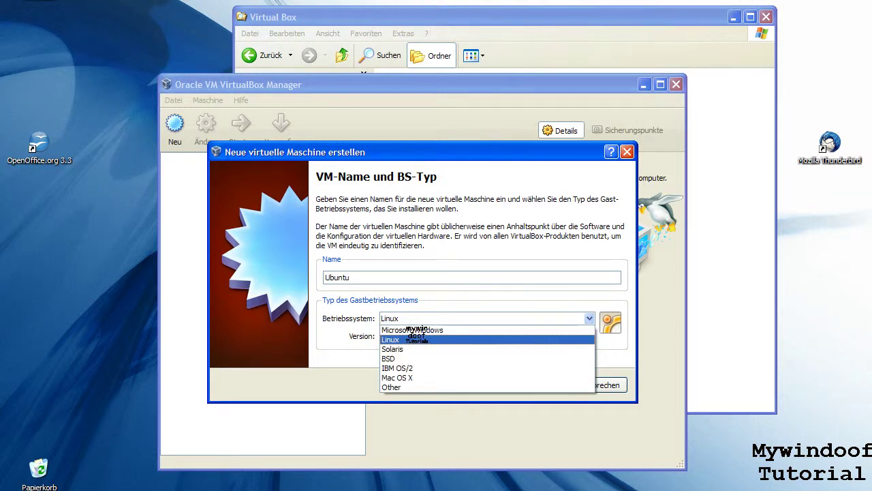
{"action": "left_click", "coordinate": [416, 339]}
{"action": "left_click", "coordinate": [429, 336]}
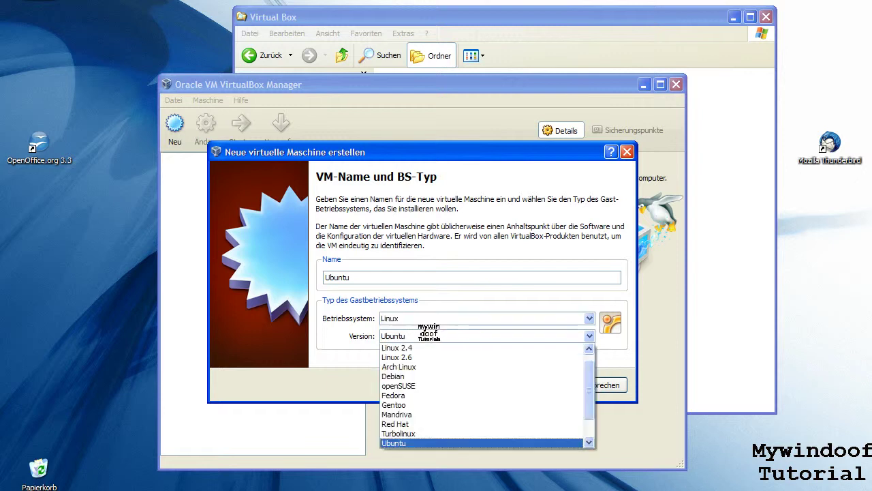
{"action": "scroll", "coordinate": [429, 424], "scroll_direction": "down", "scroll_amount": 1}
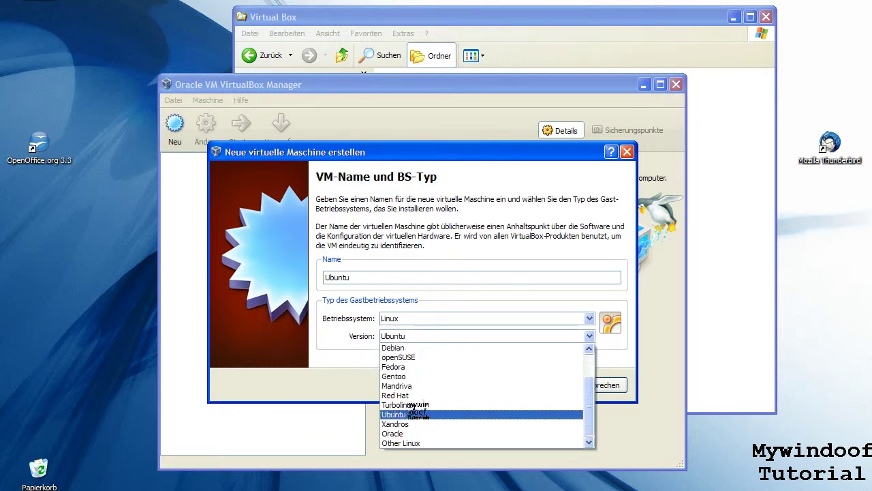
{"action": "left_click", "coordinate": [409, 413]}
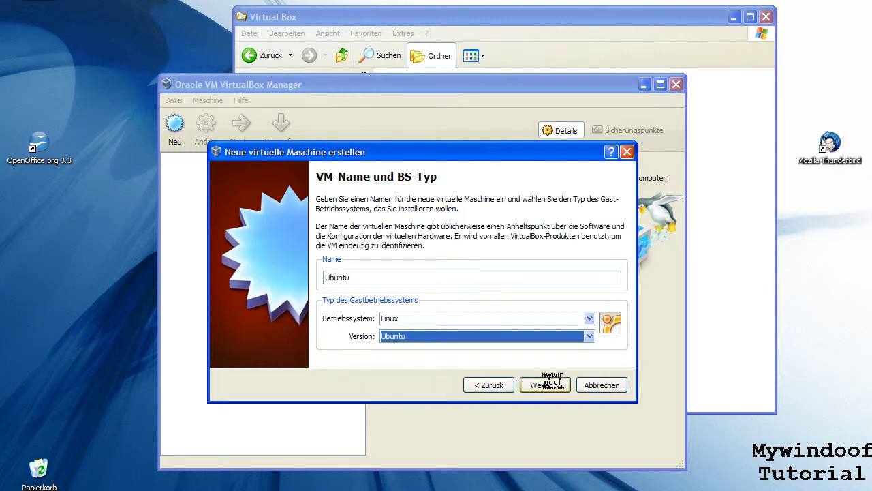
{"action": "left_click", "coordinate": [548, 384]}
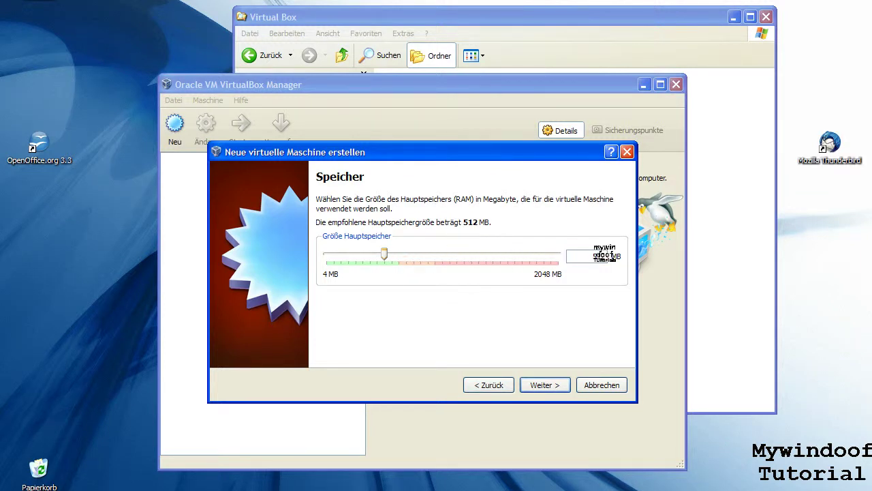
Set the virtual machine's main memory to 256 MB and accept it
{"action": "double_click", "coordinate": [603, 254]}
{"action": "type", "text": "256"}
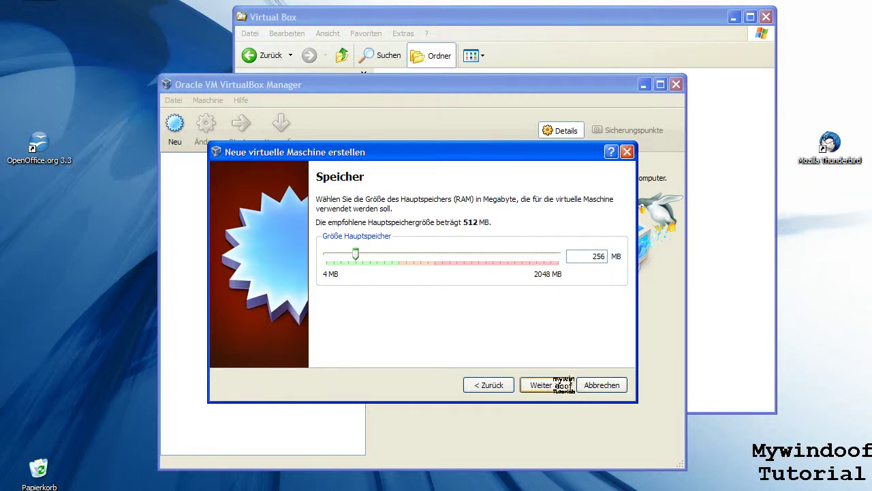
{"action": "left_click", "coordinate": [558, 381]}
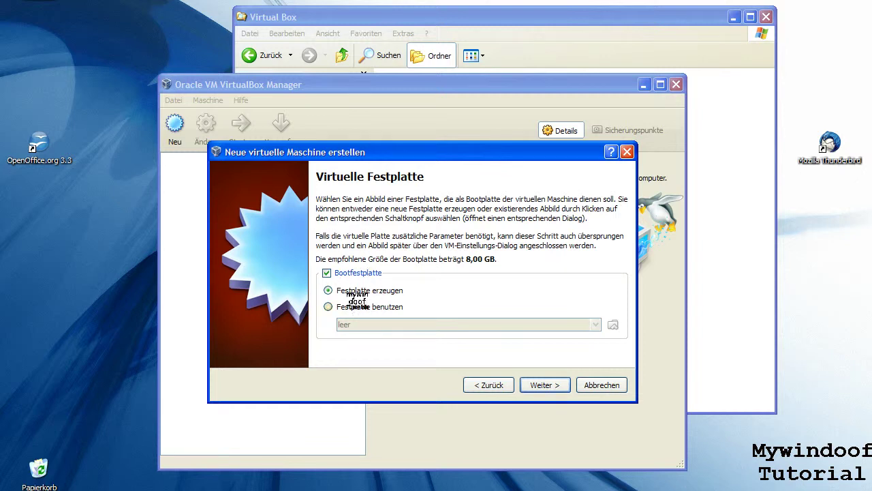
Choose to create a new boot hard disk with dynamically expanding storage
{"action": "left_click", "coordinate": [549, 382]}
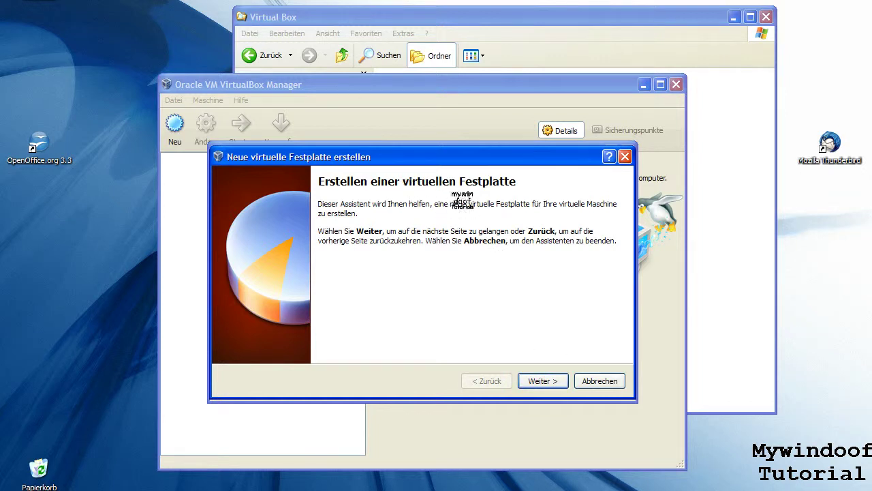
{"action": "left_click", "coordinate": [545, 381]}
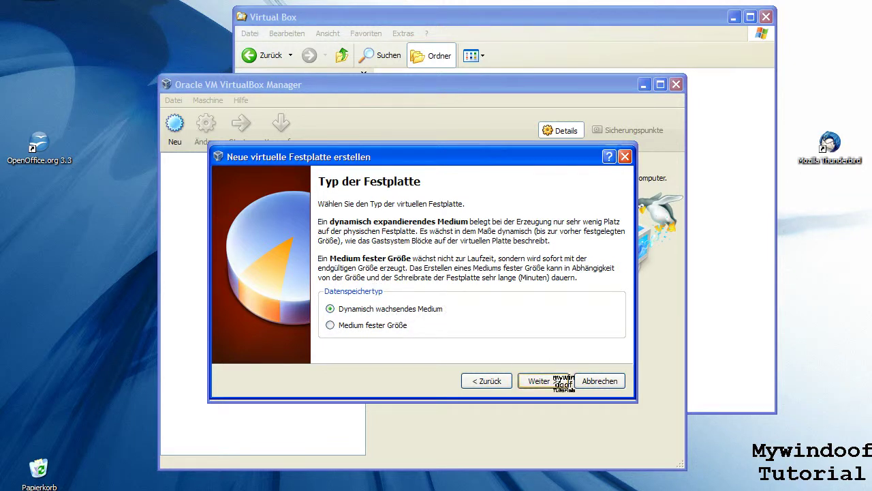
{"action": "left_click", "coordinate": [563, 383]}
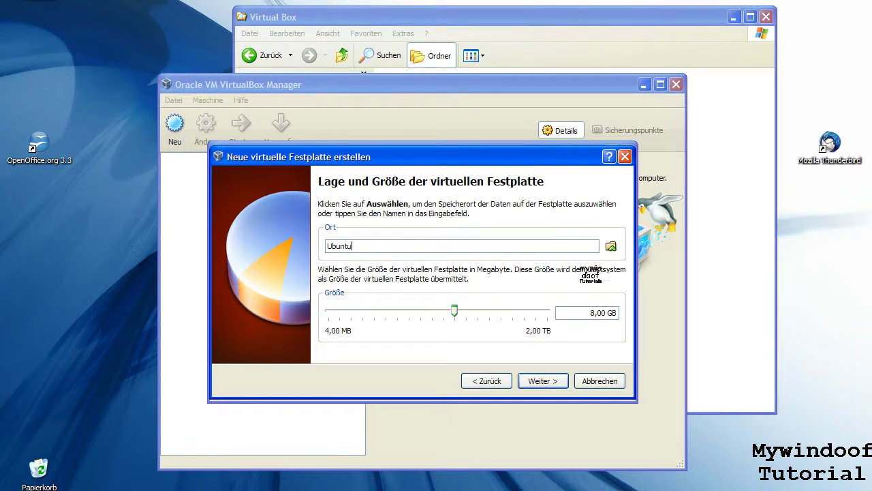
Set the virtual disk size to 25,00 GB and finish creating the disk and the virtual machine
{"action": "left_click", "coordinate": [592, 312]}
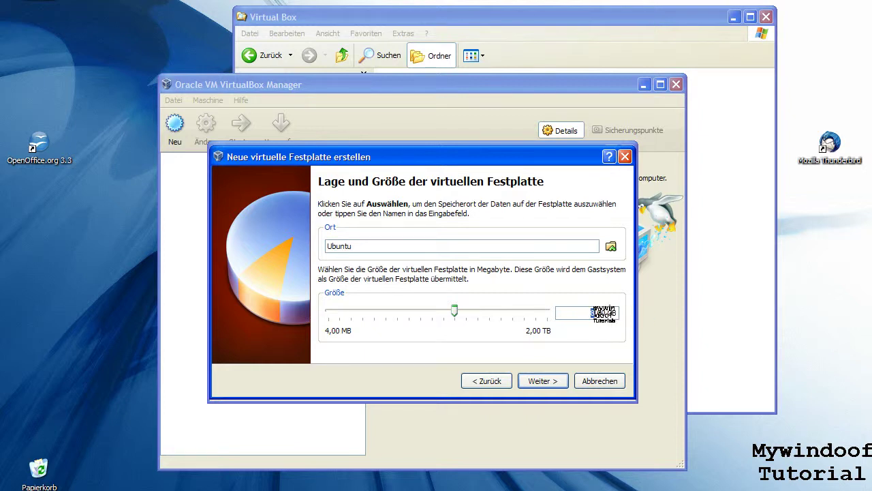
{"action": "type", "text": "2,00 GB"}
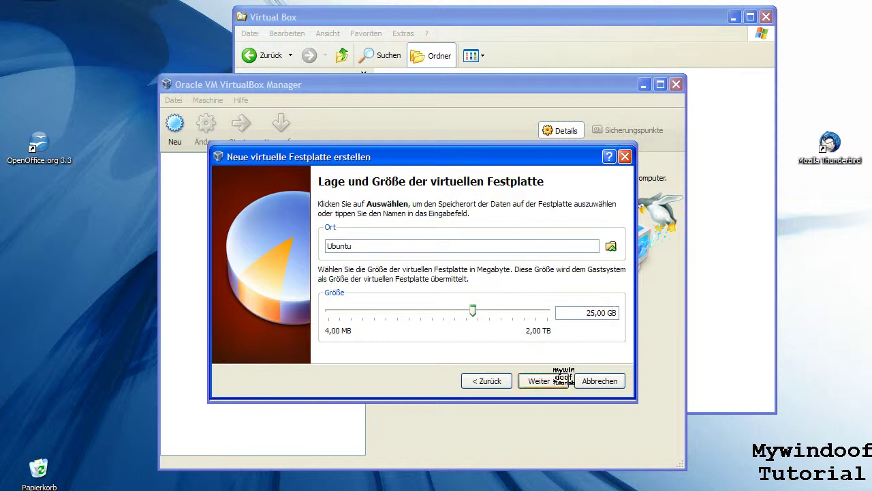
{"action": "left_click", "coordinate": [562, 377]}
{"action": "left_click", "coordinate": [564, 377]}
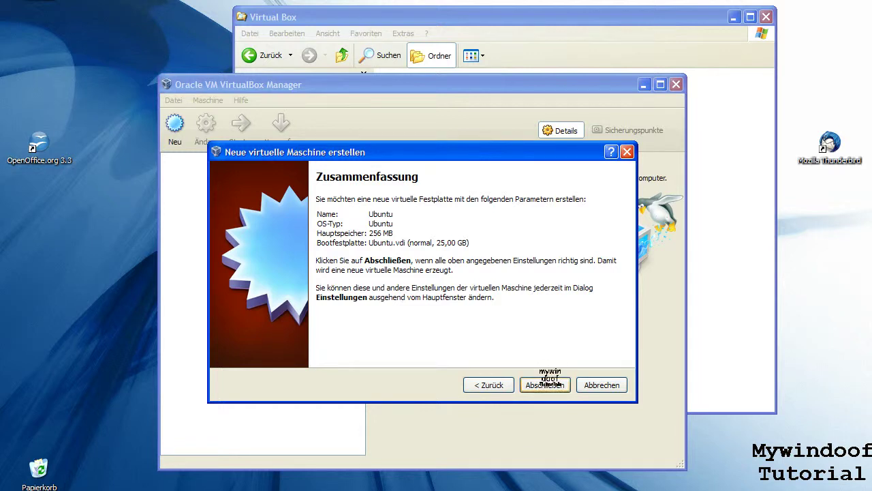
{"action": "left_click", "coordinate": [538, 386]}
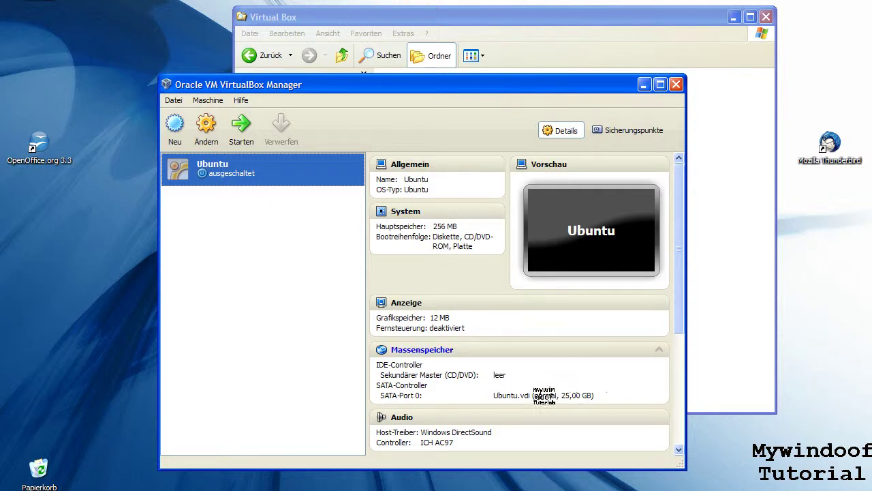
Look over the Ubuntu machine's details, start it and acknowledge the keyboard capture notice
{"action": "scroll", "coordinate": [545, 392], "scroll_direction": "down", "scroll_amount": 5}
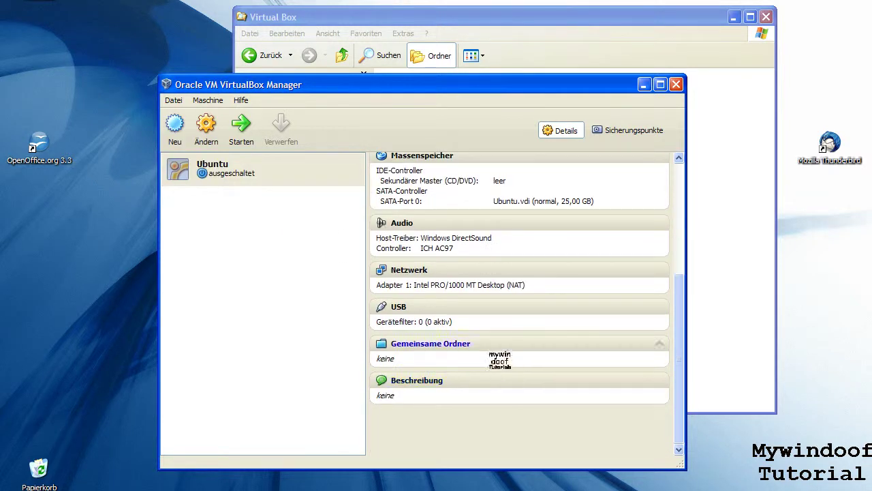
{"action": "scroll", "coordinate": [460, 285], "scroll_direction": "up", "scroll_amount": 5}
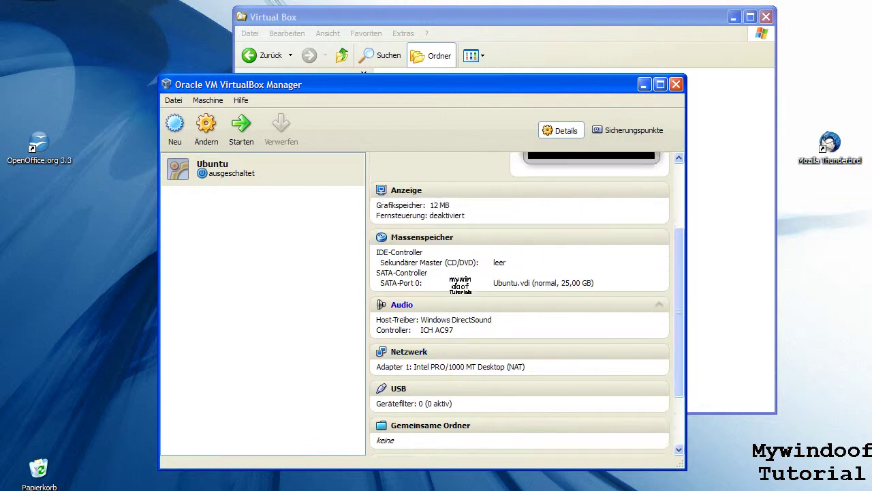
{"action": "left_click", "coordinate": [225, 179]}
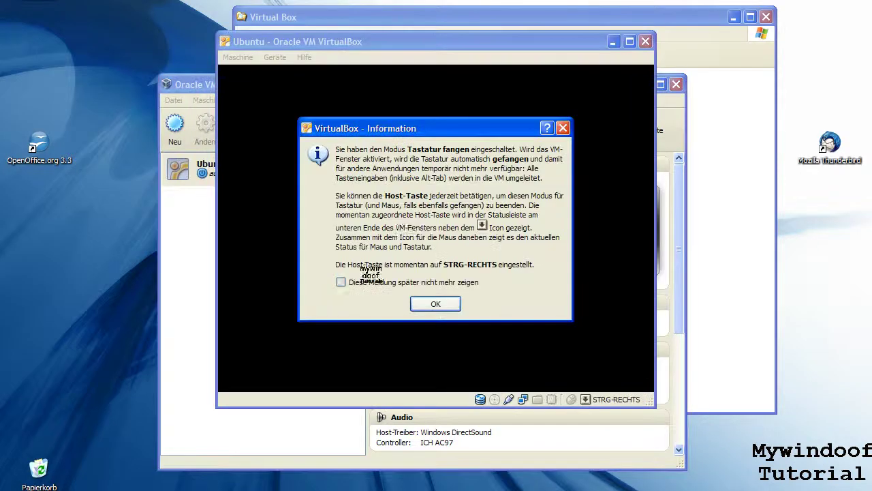
{"action": "left_click", "coordinate": [438, 302]}
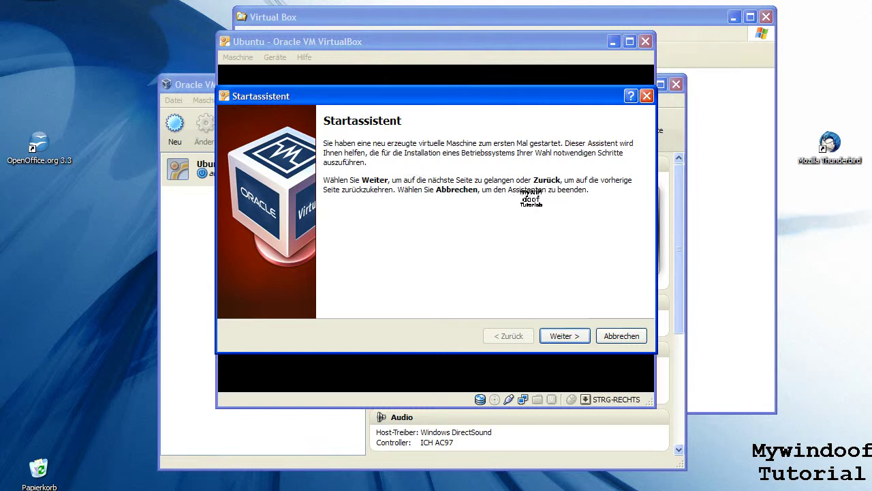
Advance the first-start wizard to the installation medium and open the file chooser for a CD/DVD image
{"action": "left_click", "coordinate": [565, 336]}
{"action": "left_click", "coordinate": [577, 194]}
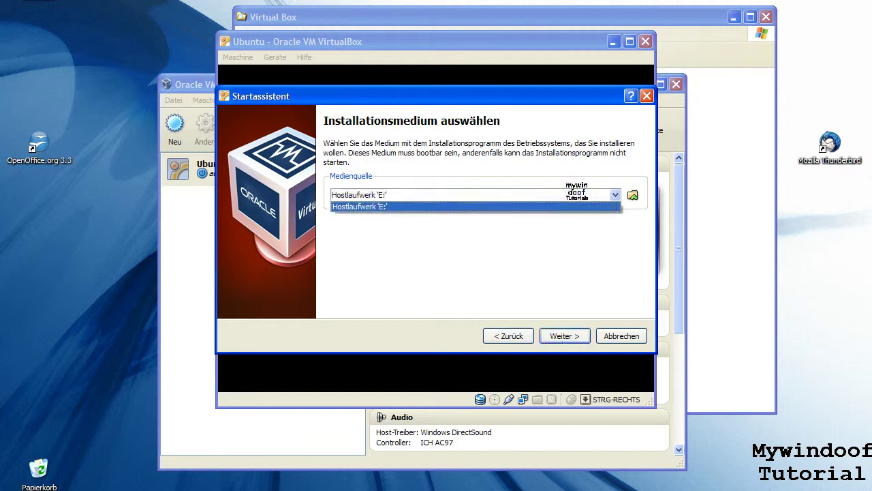
{"action": "left_click", "coordinate": [576, 194]}
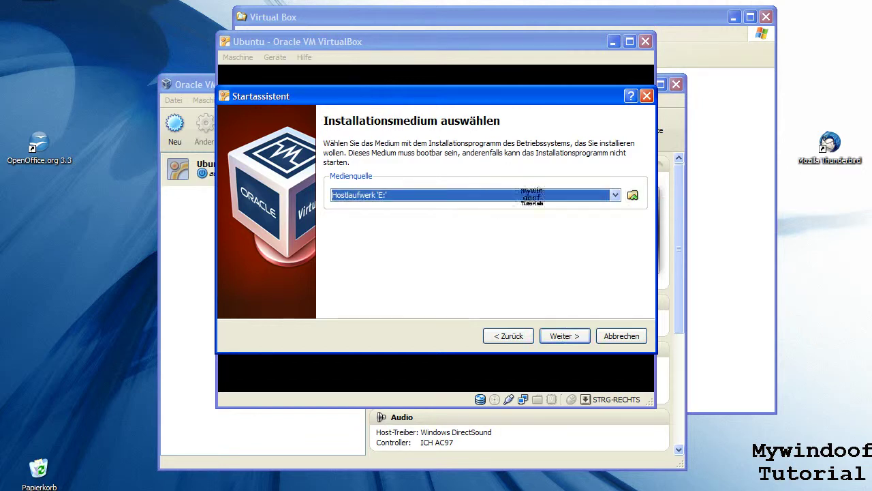
{"action": "left_click", "coordinate": [633, 195]}
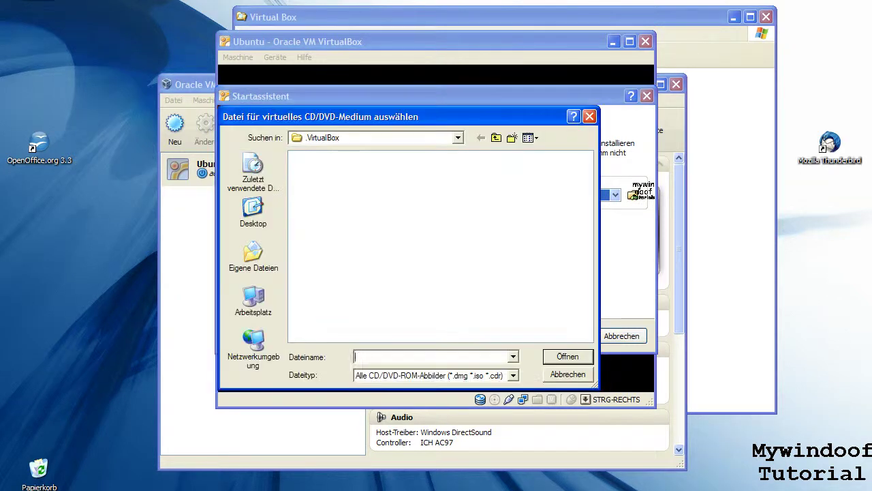
Switch to the Virtual Box folder in Windows Explorer and check its Ubuntu subfolder
{"action": "right_click", "coordinate": [722, 296]}
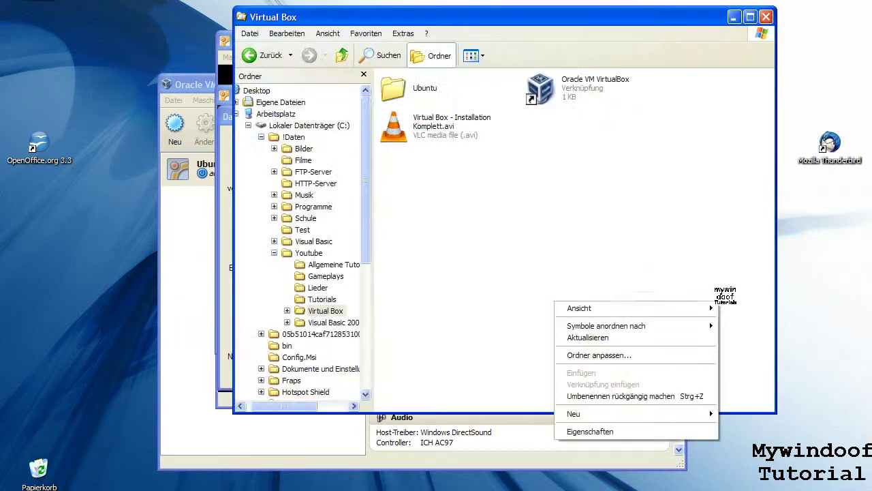
{"action": "left_click", "coordinate": [572, 259]}
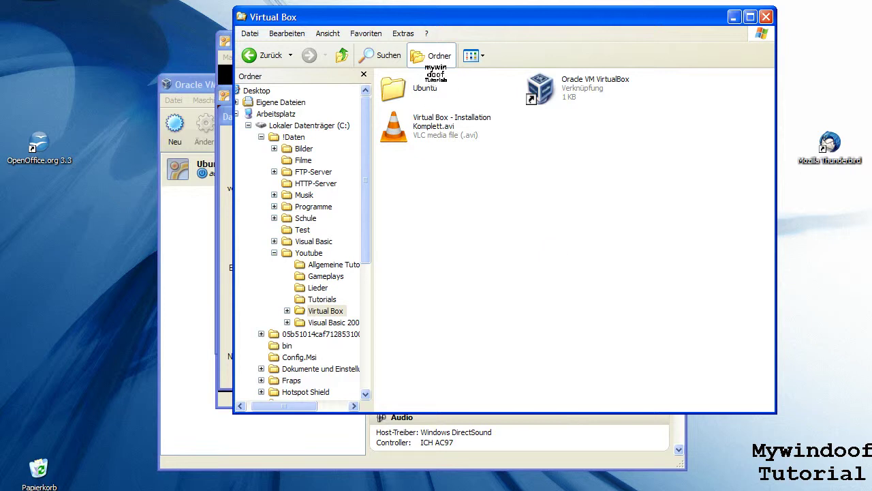
{"action": "double_click", "coordinate": [426, 86]}
{"action": "left_click", "coordinate": [342, 55]}
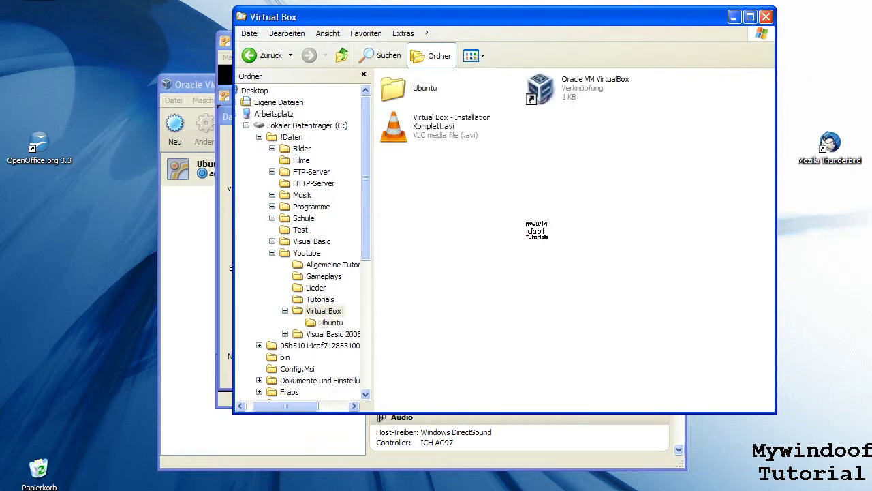
Locate the Ubuntu 10.10 desktop ISO in the Downloads folder of Eigene Dateien and in the Virtual Box folder's Ubuntu subfolder
{"action": "key", "text": "super+e"}
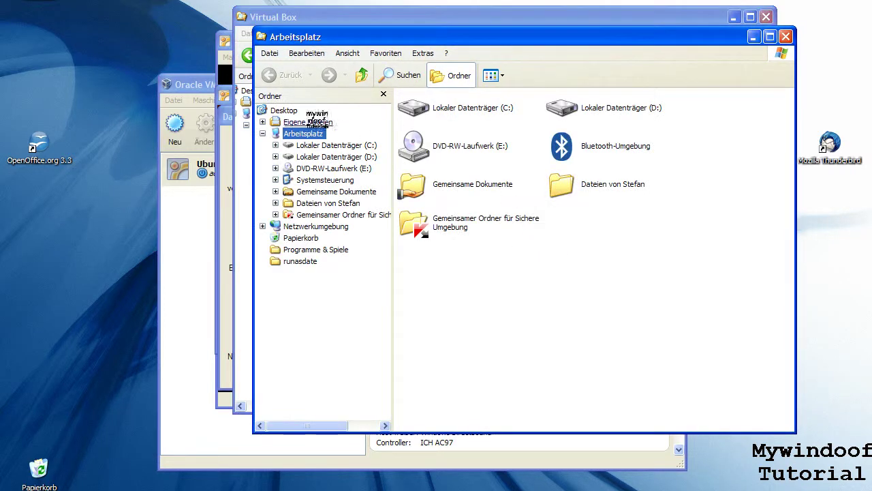
{"action": "left_click", "coordinate": [308, 122]}
{"action": "double_click", "coordinate": [454, 144]}
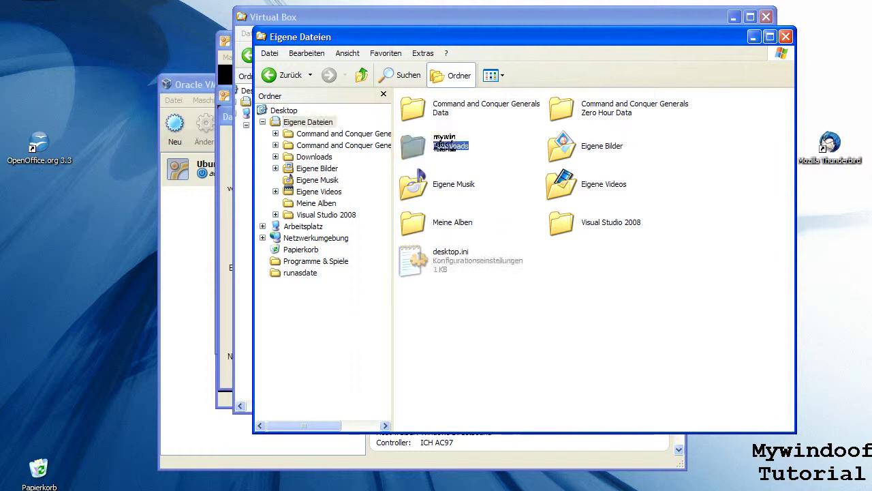
{"action": "scroll", "coordinate": [671, 337], "scroll_direction": "down", "scroll_amount": 5}
{"action": "scroll", "coordinate": [679, 341], "scroll_direction": "down", "scroll_amount": 5}
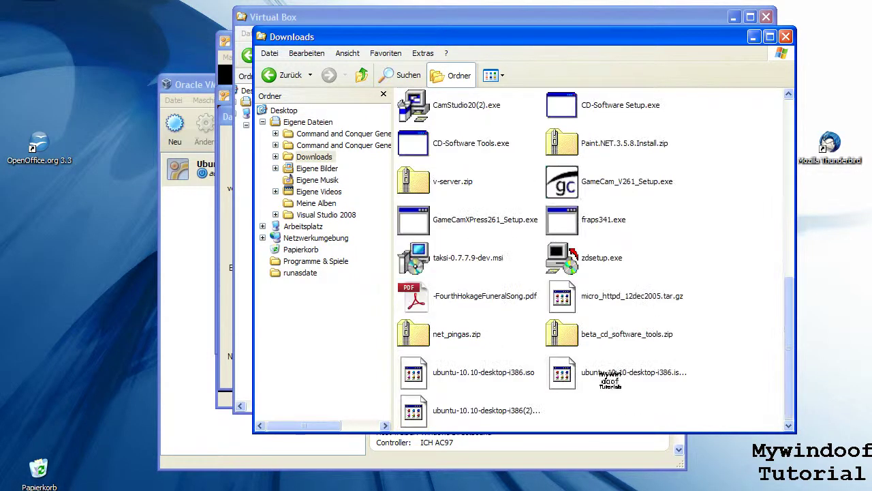
{"action": "left_click", "coordinate": [506, 404]}
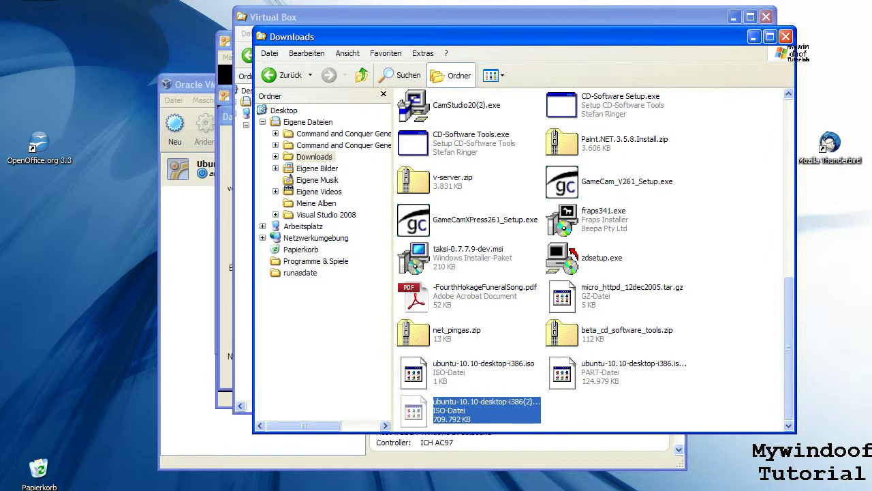
{"action": "left_click", "coordinate": [786, 36]}
{"action": "double_click", "coordinate": [436, 90]}
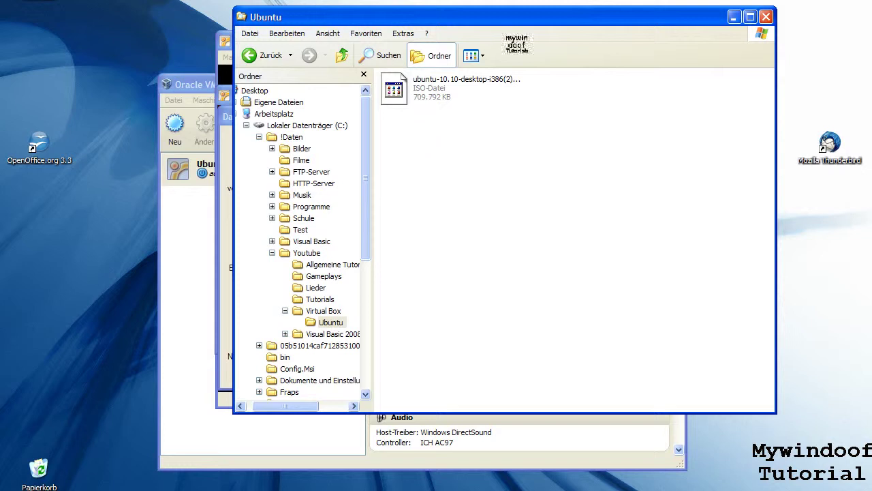
Return to the virtual CD/DVD image chooser and browse to the folder C:\!Daten\Youtube\Virtual Box\Ubuntu
{"action": "left_click", "coordinate": [194, 235]}
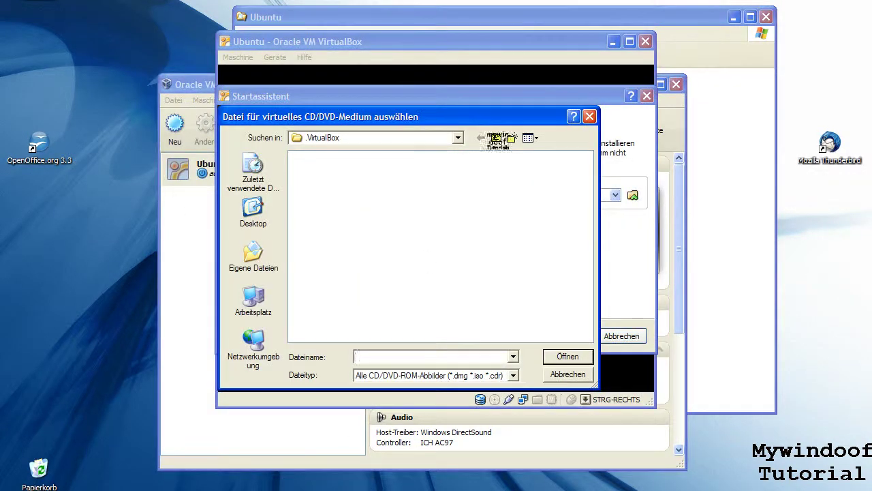
{"action": "left_click", "coordinate": [505, 138]}
{"action": "left_click", "coordinate": [498, 138]}
{"action": "left_click", "coordinate": [497, 138]}
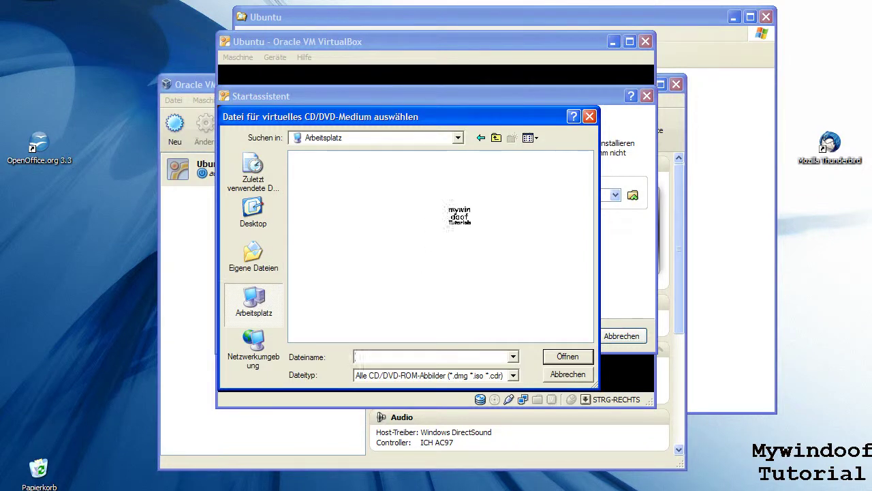
{"action": "left_click", "coordinate": [395, 137]}
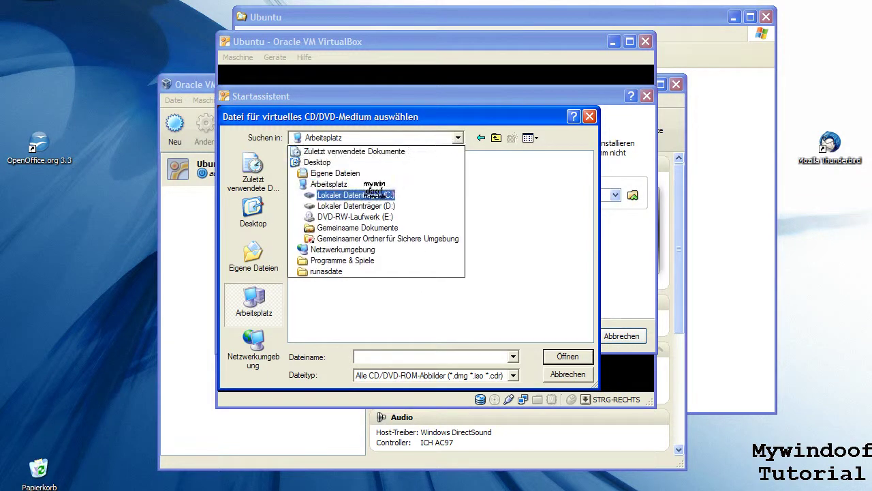
{"action": "left_click", "coordinate": [374, 195]}
{"action": "double_click", "coordinate": [323, 157]}
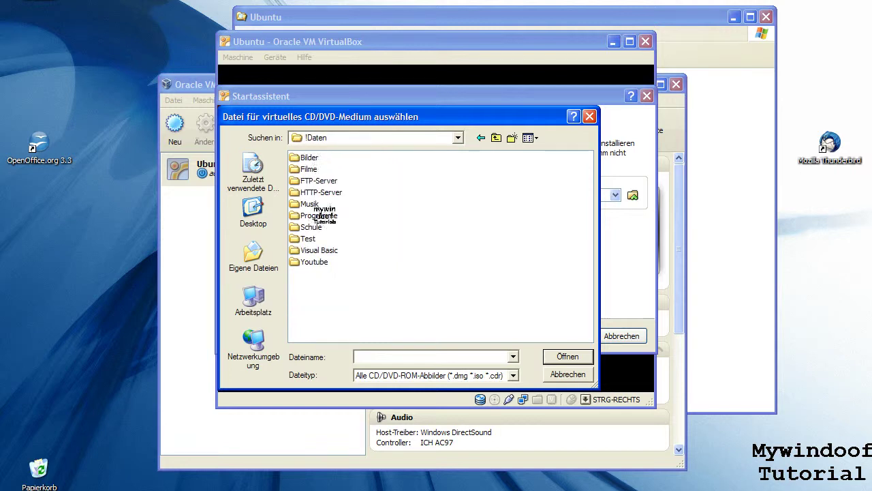
{"action": "double_click", "coordinate": [314, 261]}
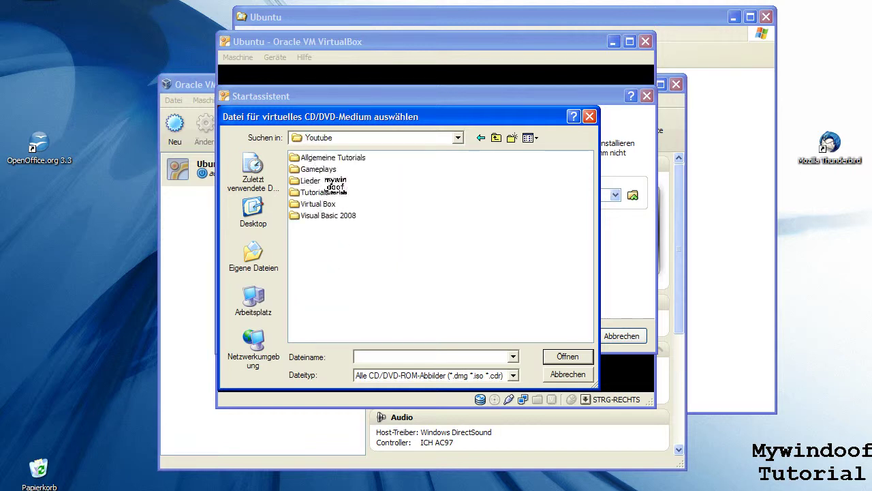
{"action": "double_click", "coordinate": [318, 203]}
{"action": "double_click", "coordinate": [312, 158]}
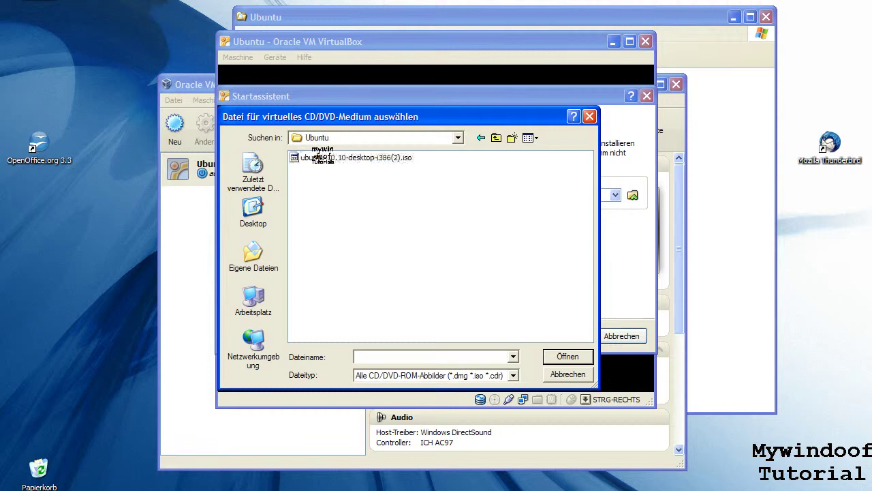
Rename the Ubuntu ISO file in the chooser as ubuntu-10.10-desktop-i386.iso
{"action": "left_click", "coordinate": [315, 157]}
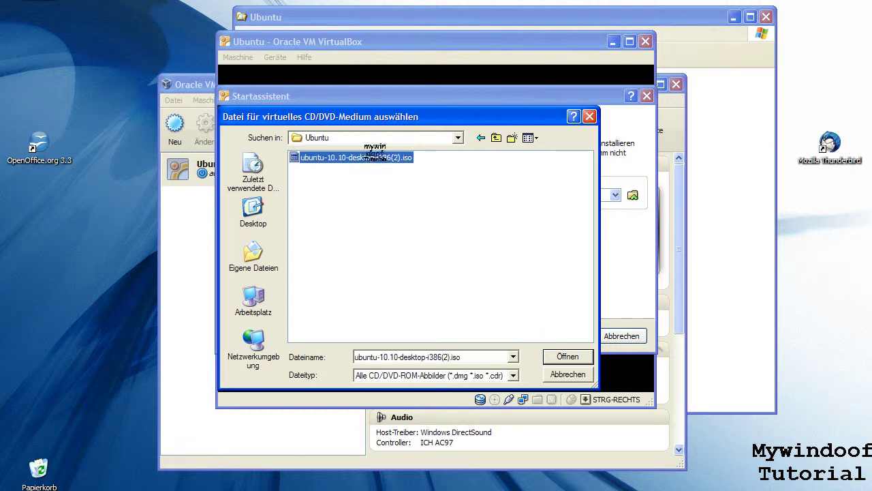
{"action": "right_click", "coordinate": [368, 157]}
{"action": "left_click", "coordinate": [392, 282]}
{"action": "left_click", "coordinate": [401, 157]}
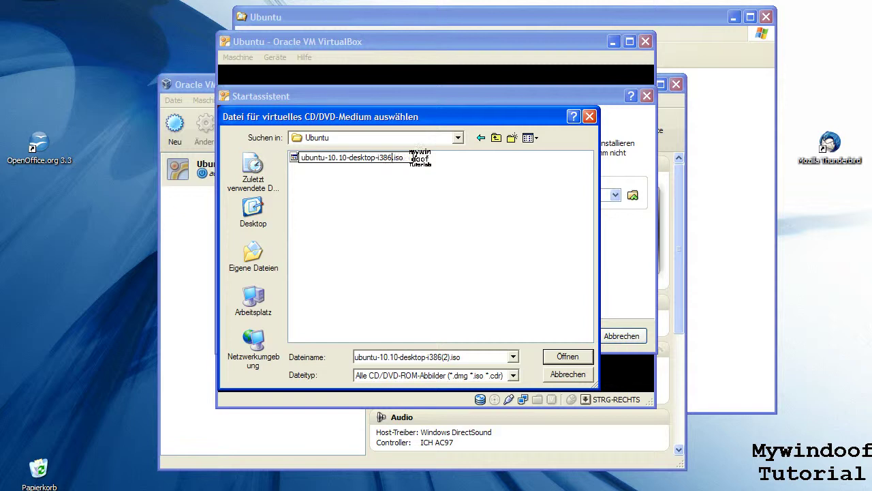
Load the renamed Ubuntu ISO as the installation medium and complete the first-start wizard to boot the machine
{"action": "left_click", "coordinate": [567, 357]}
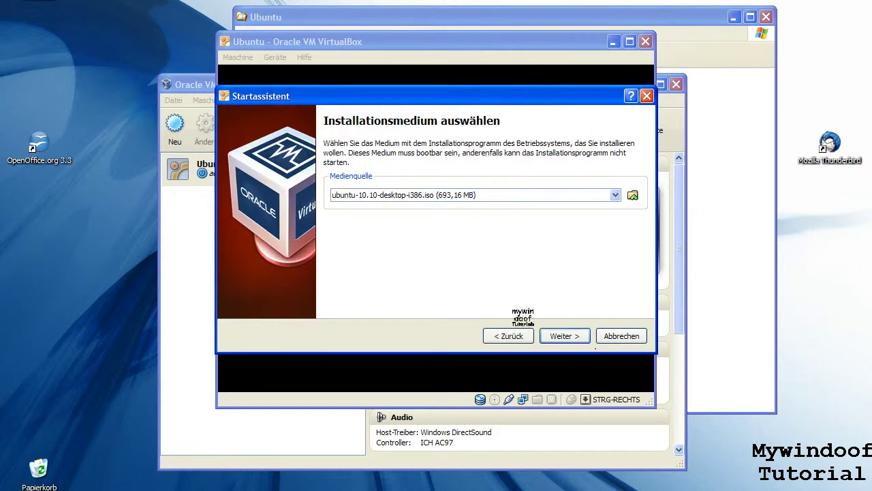
{"action": "left_click", "coordinate": [570, 334]}
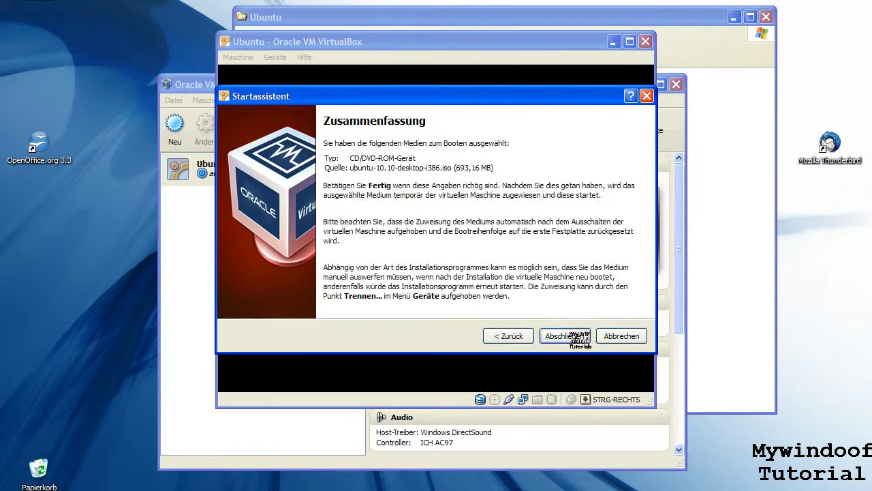
{"action": "left_click", "coordinate": [572, 335]}
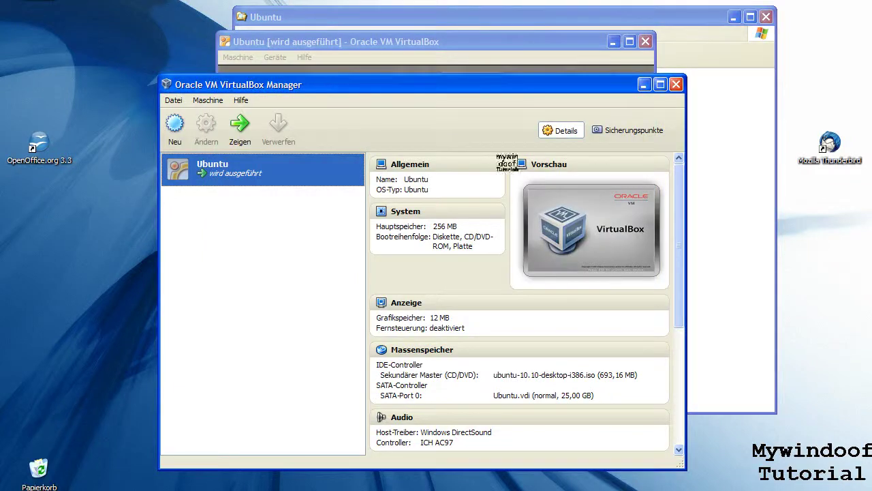
Bring the running Ubuntu machine to the front, acknowledge the 32-bit colour mode notice and power the machine off
{"action": "left_click", "coordinate": [431, 37]}
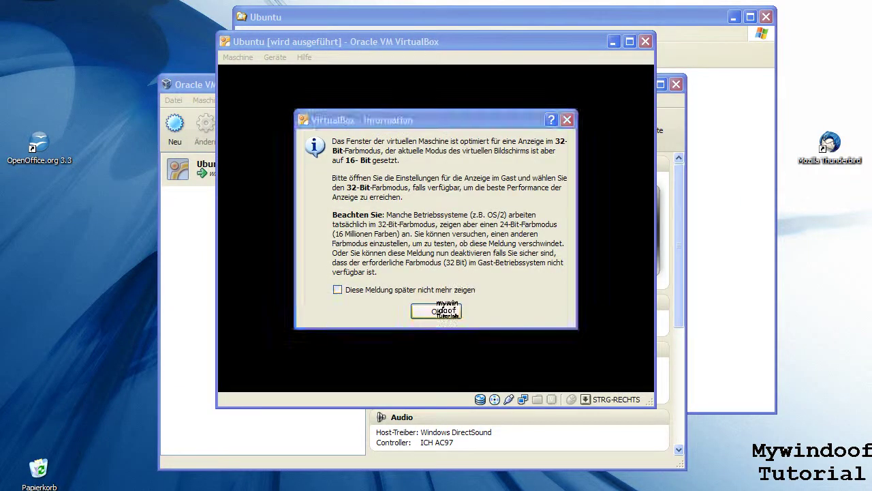
{"action": "left_click", "coordinate": [445, 311]}
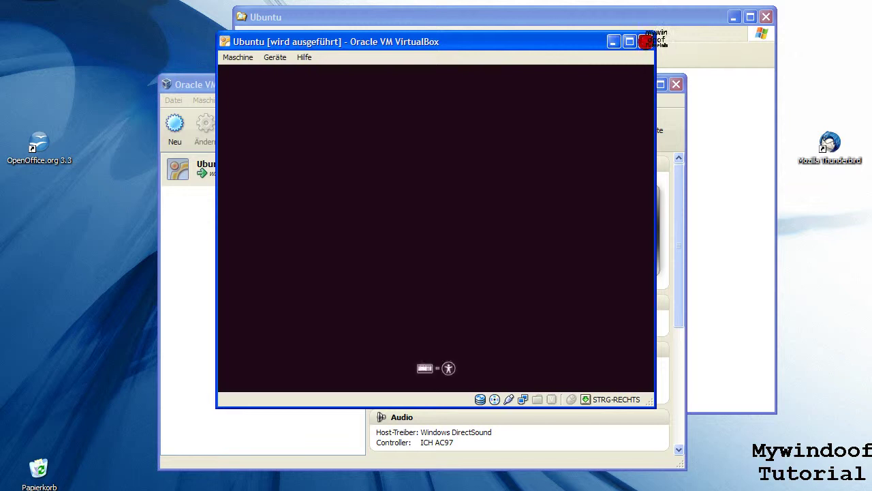
{"action": "left_click", "coordinate": [645, 42]}
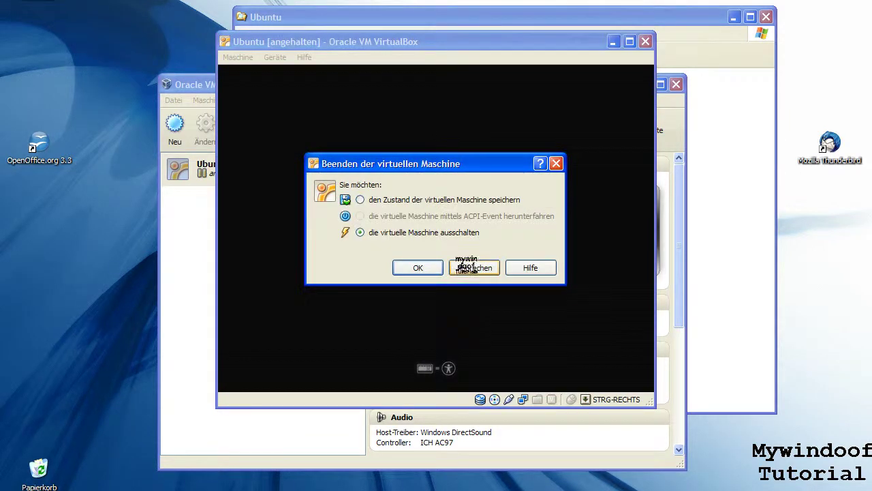
{"action": "left_click", "coordinate": [423, 267]}
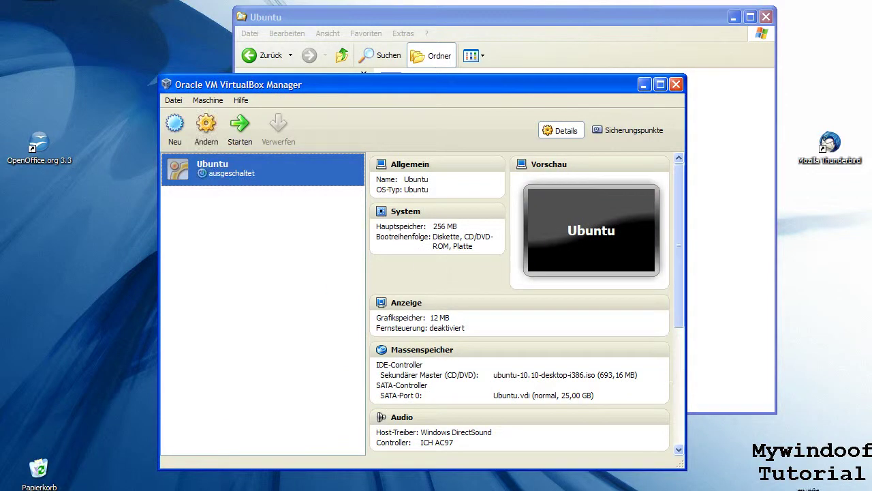
{"action": "left_click_drag", "start_coordinate": [214, 111], "coordinate": [365, 187]}
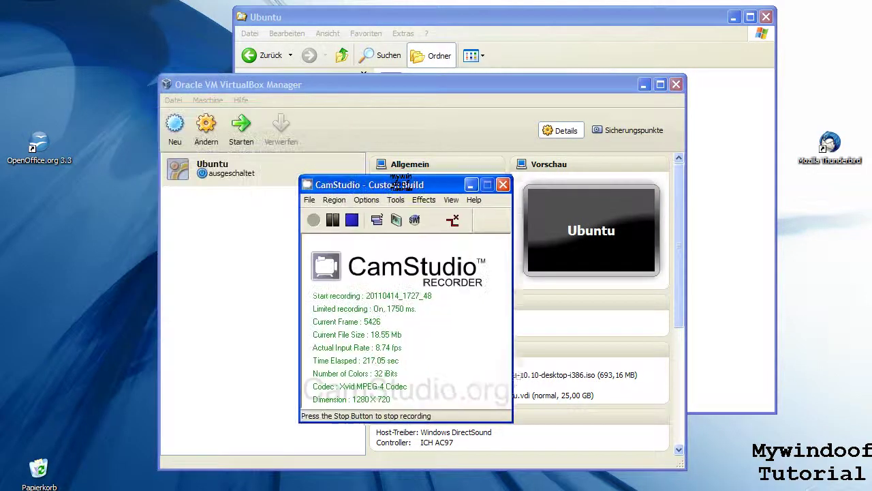